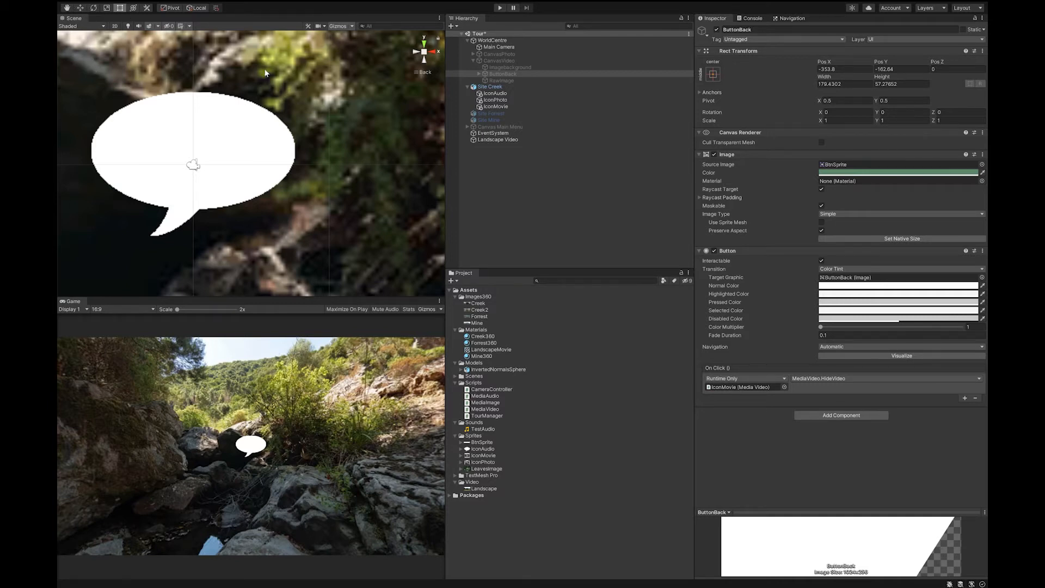
Bring up the Build Settings with Scenes/Tour listed for PC, Mac & Linux Standalone
key(ctrl+shift+b)
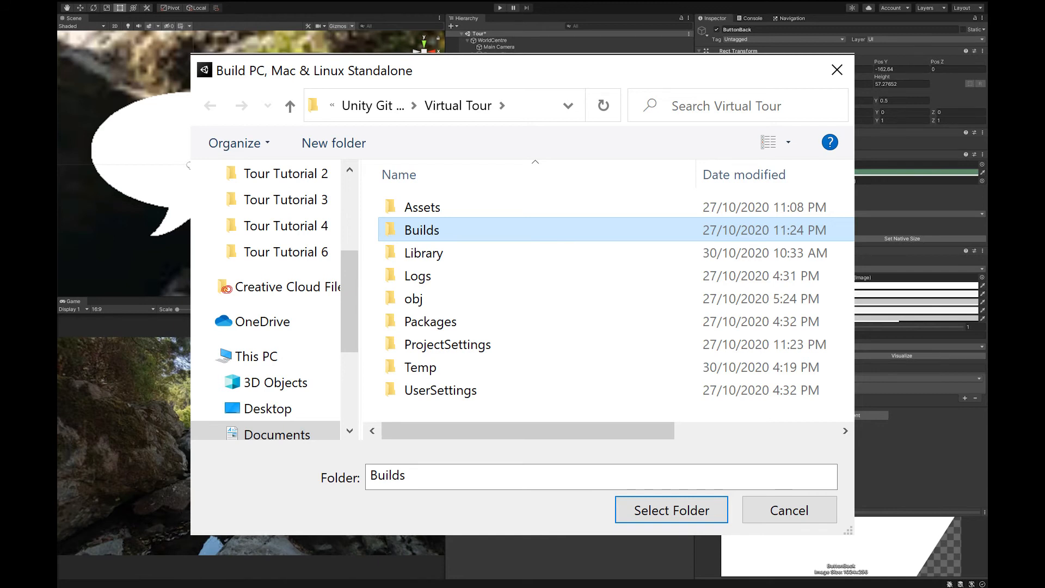
Confirm the Builds folder as the output destination and start the standalone build
key(Return)
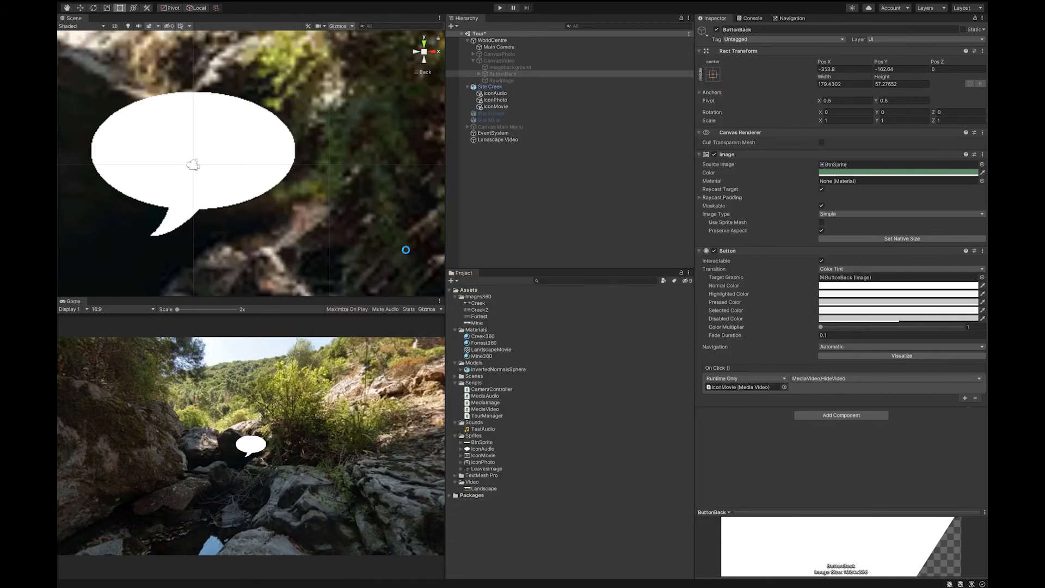